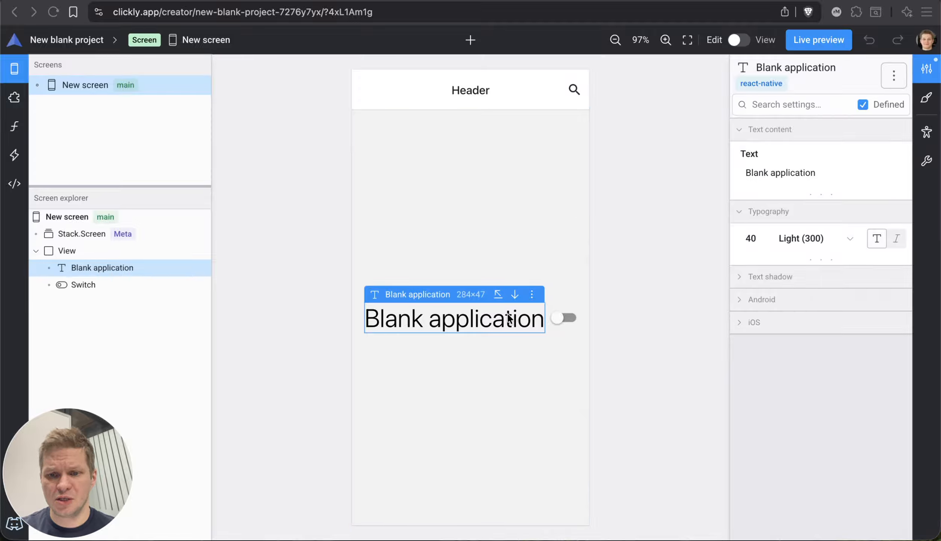
# - Select the View, show all its layout settings, and read the help for flow direction and main-axis alignment
pyautogui.click(180, 249)
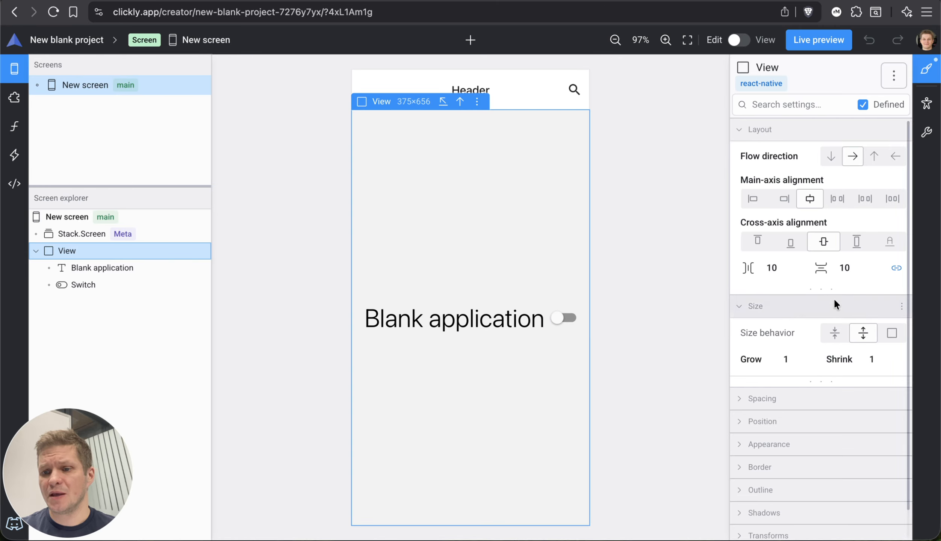
pyautogui.click(822, 286)
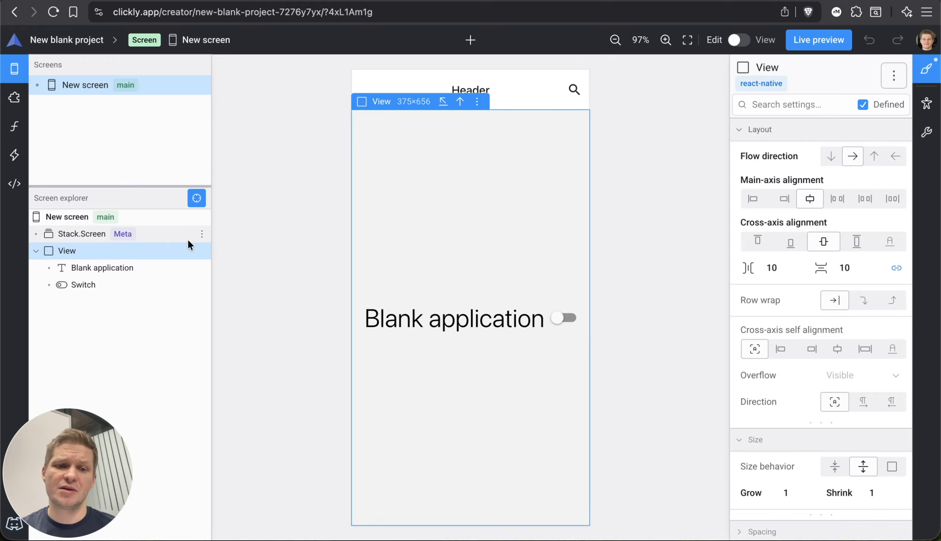
pyautogui.click(110, 251)
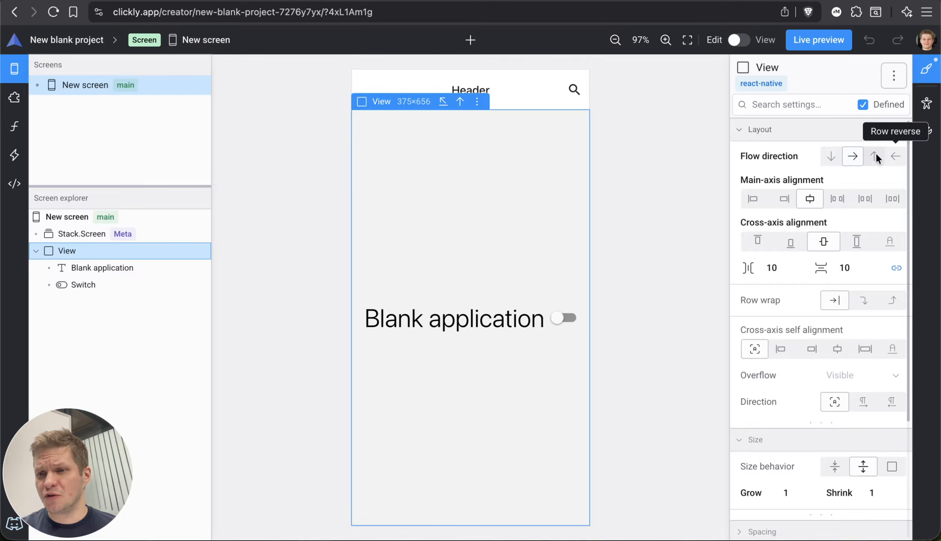
pyautogui.click(773, 152)
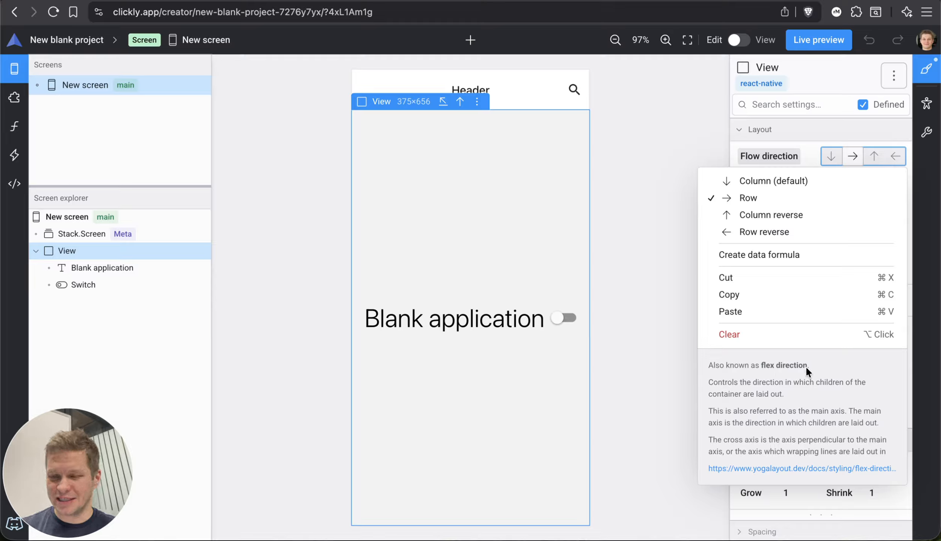
pyautogui.click(782, 153)
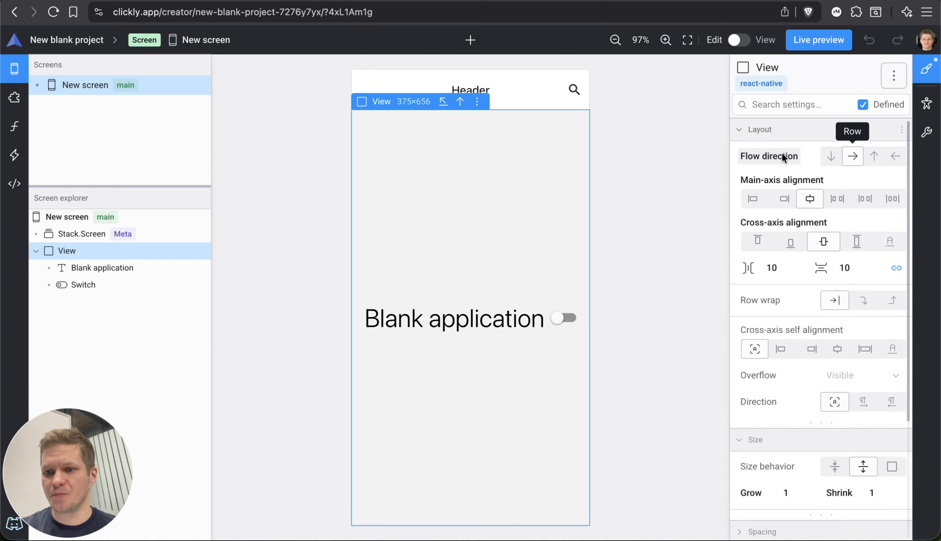
pyautogui.click(771, 179)
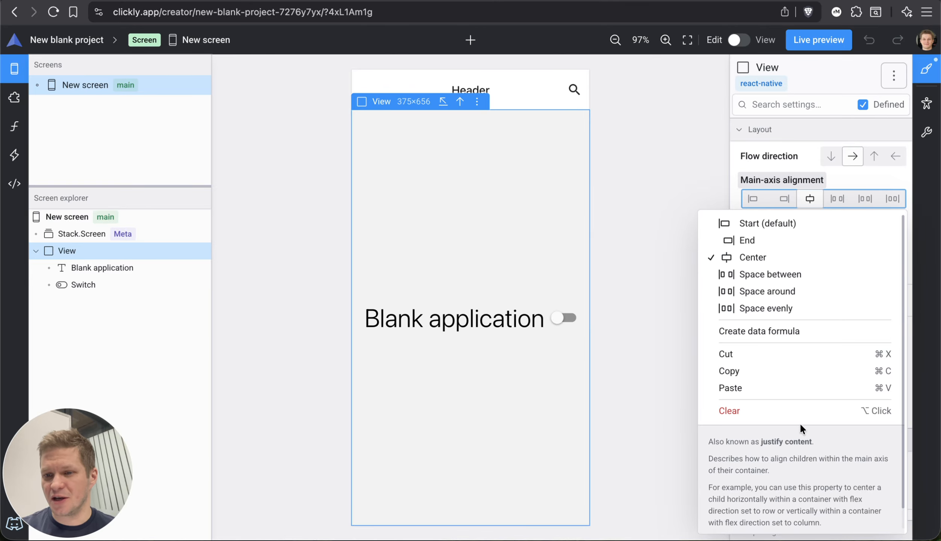
pyautogui.click(785, 177)
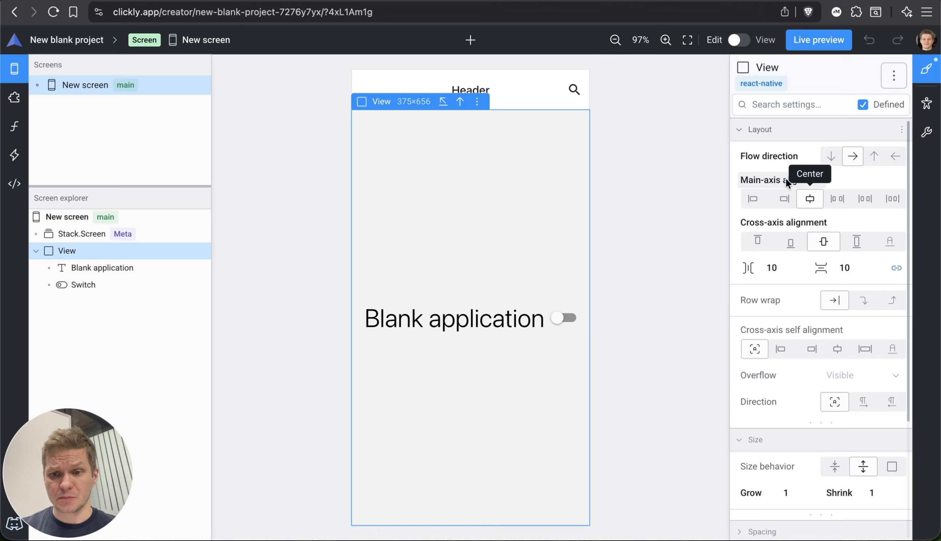
# - Try the Space between and Space around main-axis alignments on the View, and return it to Center
pyautogui.click(843, 196)
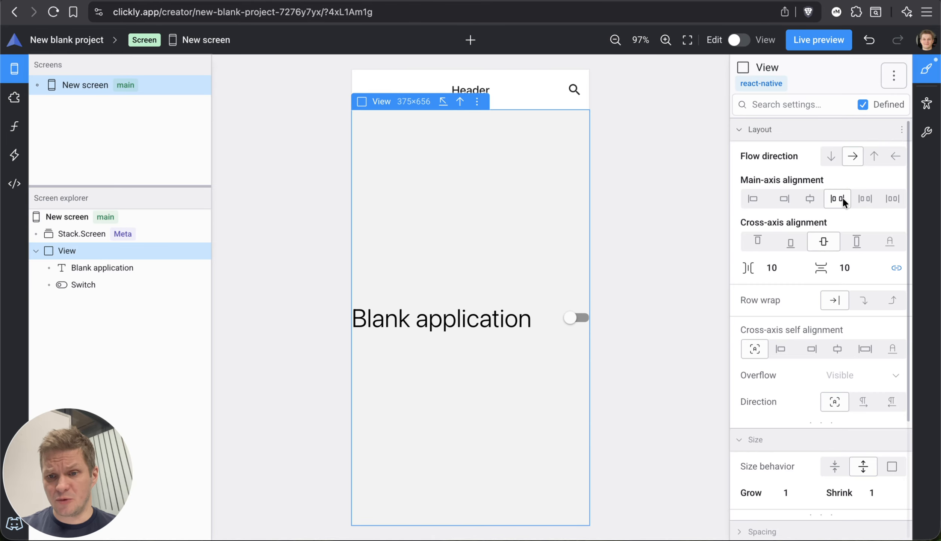
pyautogui.click(868, 195)
pyautogui.click(809, 197)
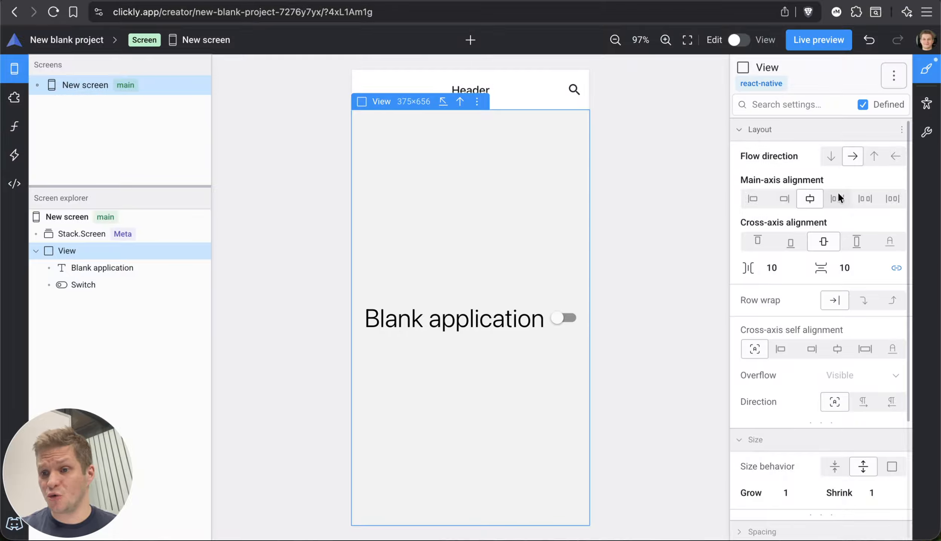
# - Set the View's flow direction to Column and its main-axis alignment to Space around
pyautogui.click(830, 157)
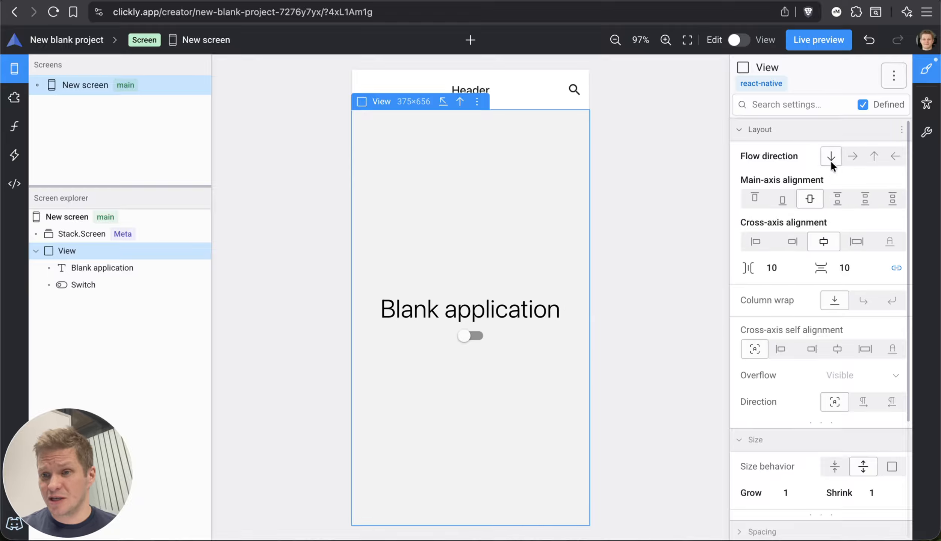
pyautogui.click(837, 200)
pyautogui.click(859, 201)
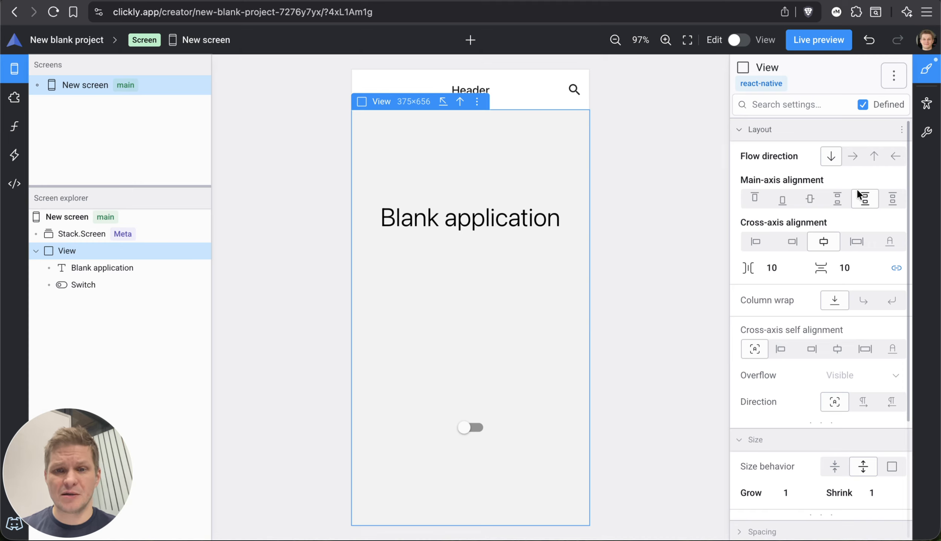
pyautogui.click(95, 252)
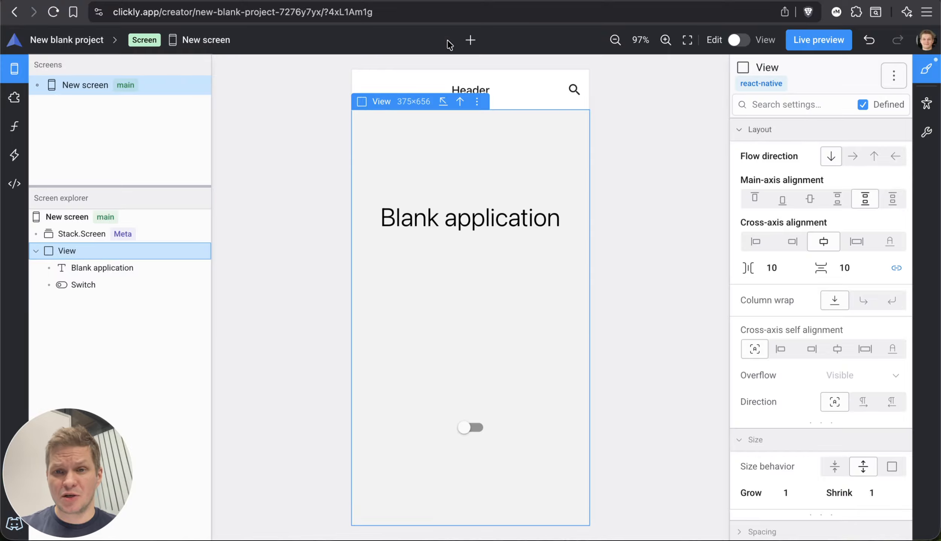
# - Try appending "123" to the Blank application text, and undo the edit
pyautogui.click(470, 39)
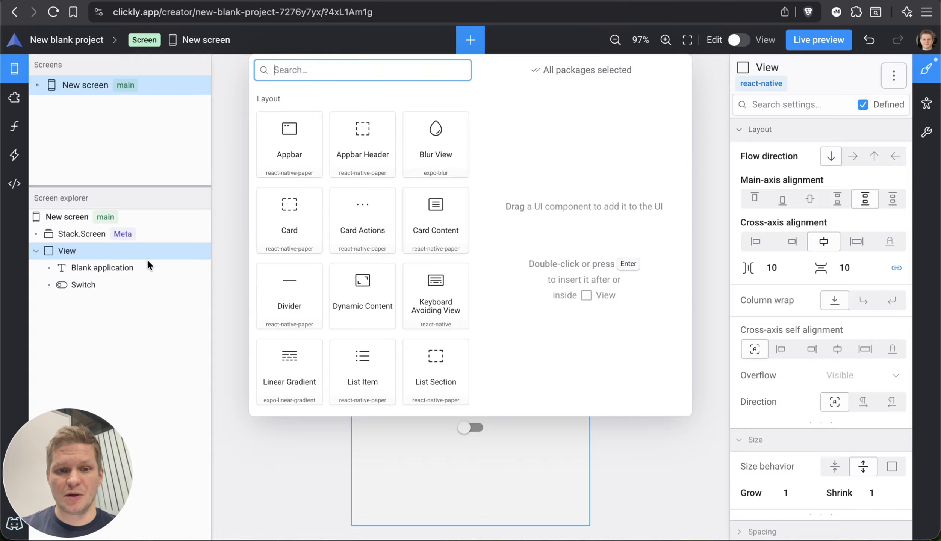
pyautogui.click(135, 264)
pyautogui.click(120, 267)
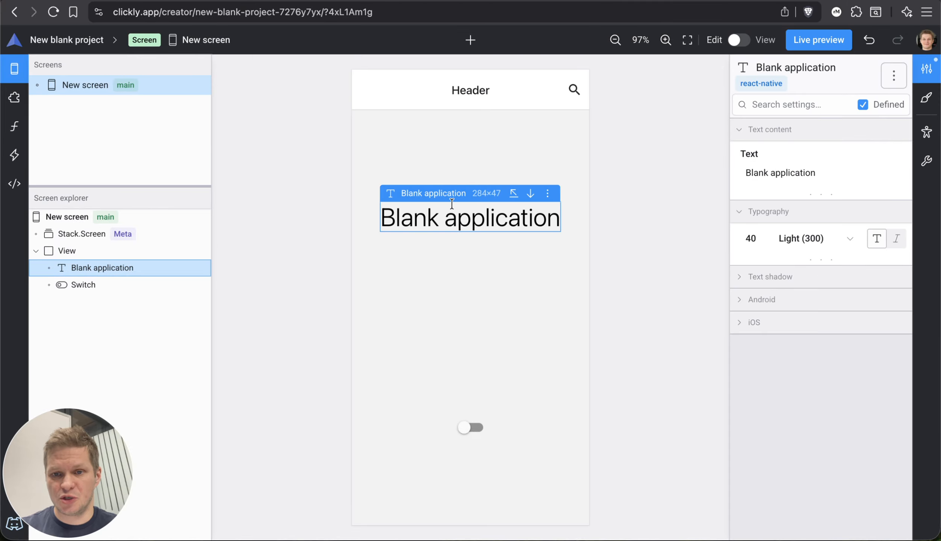
pyautogui.press('super+Right')
pyautogui.write('123')
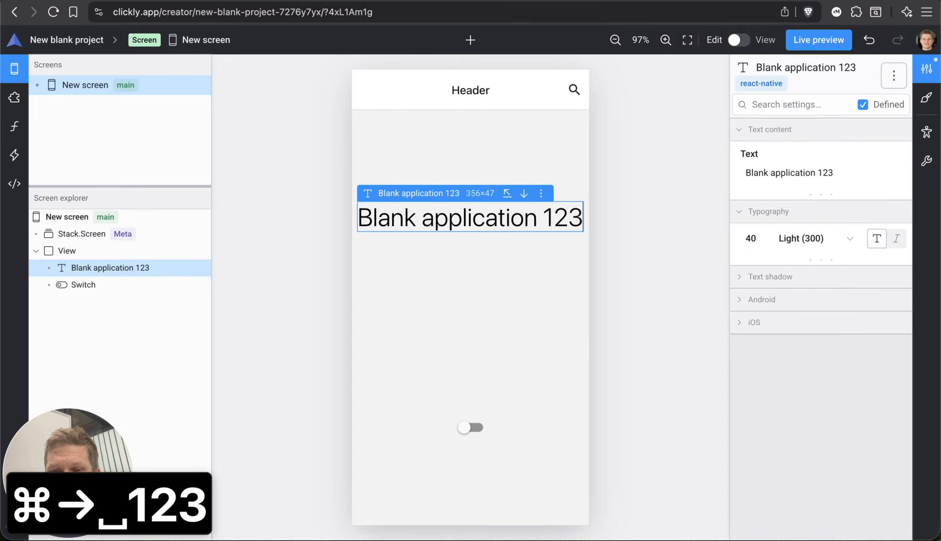
pyautogui.press('super+z')
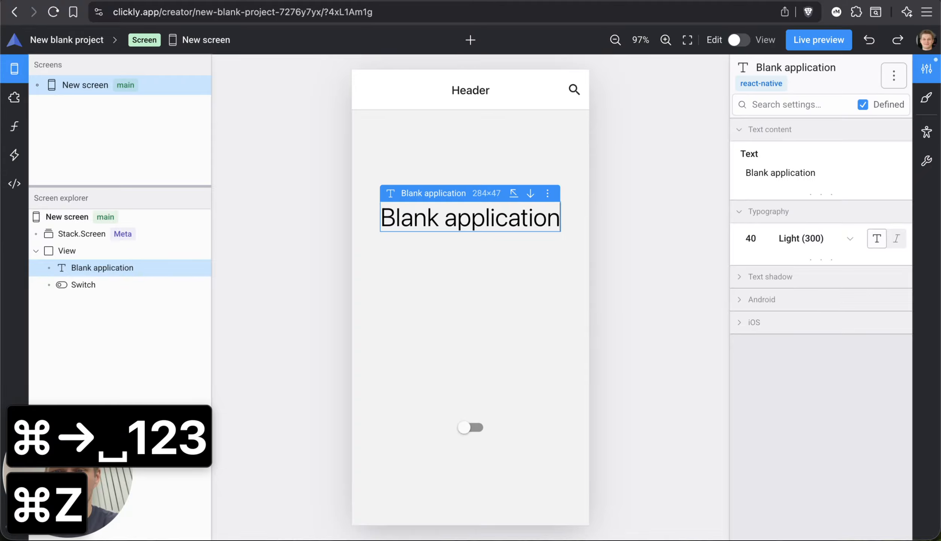
# - Reveal the full text content and typography settings of the Blank application text
pyautogui.click(827, 193)
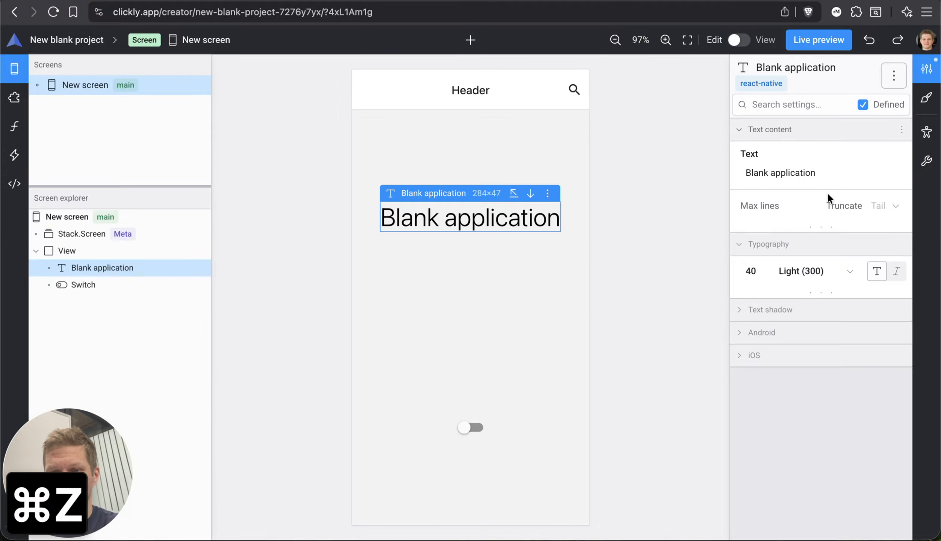
pyautogui.click(812, 289)
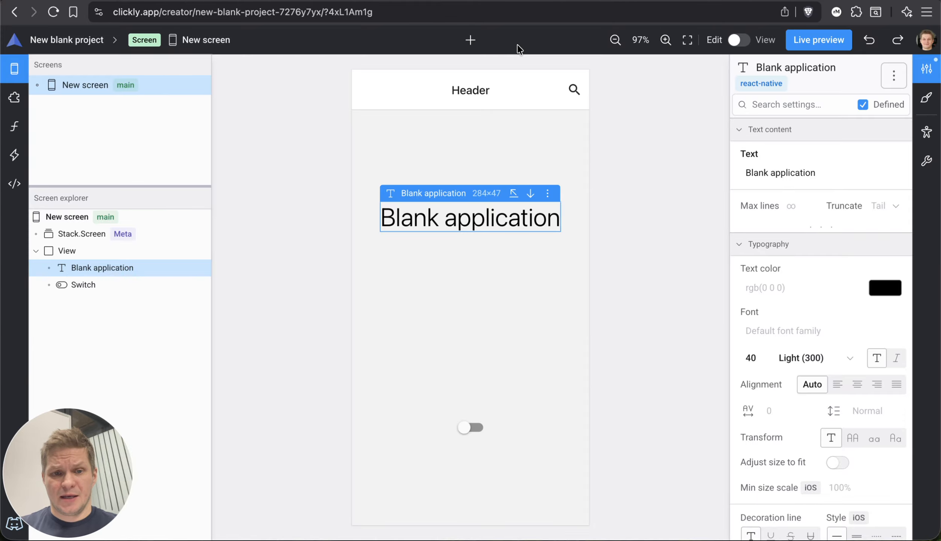
# - Search for "image" among components insertable between the text and the switch, compare the expo-image and react-native Image components, and clear the search
pyautogui.click(496, 300)
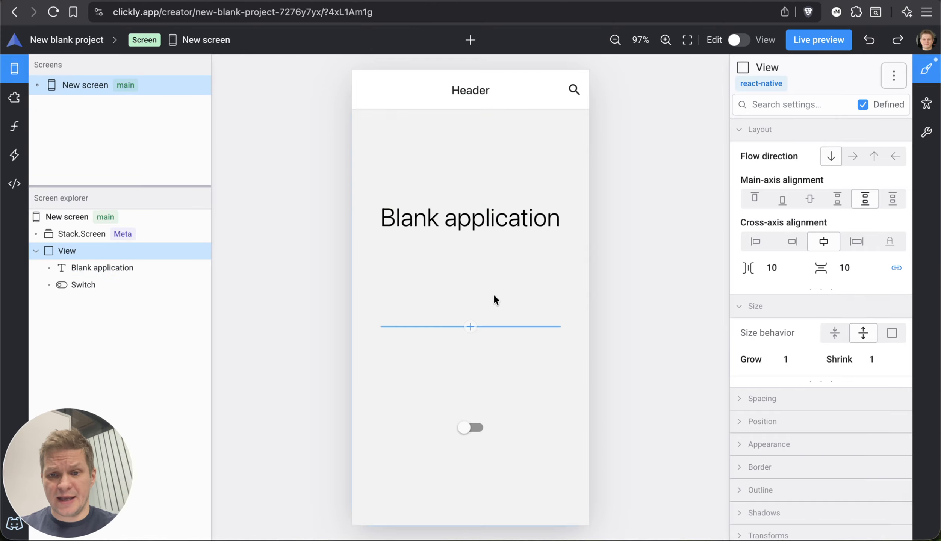
pyautogui.click(470, 326)
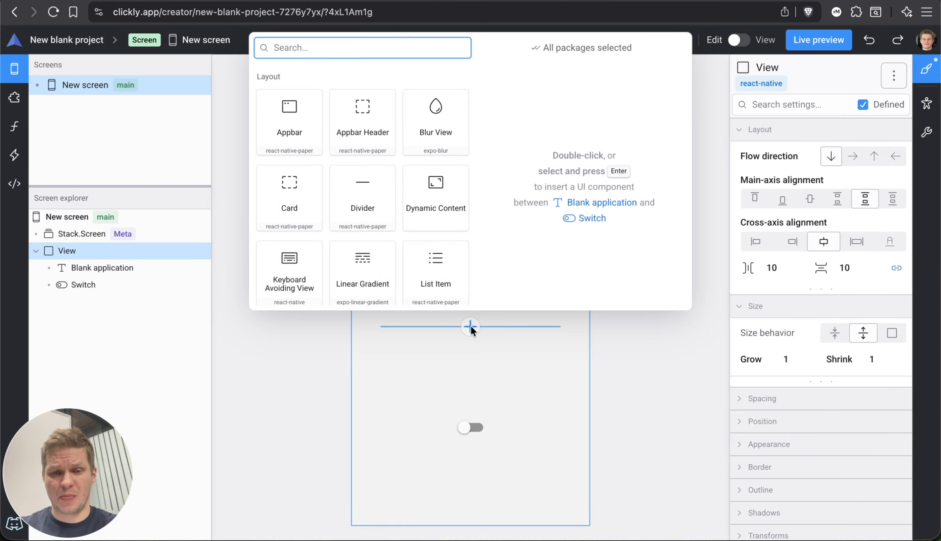
pyautogui.write('image')
pyautogui.press('Down')
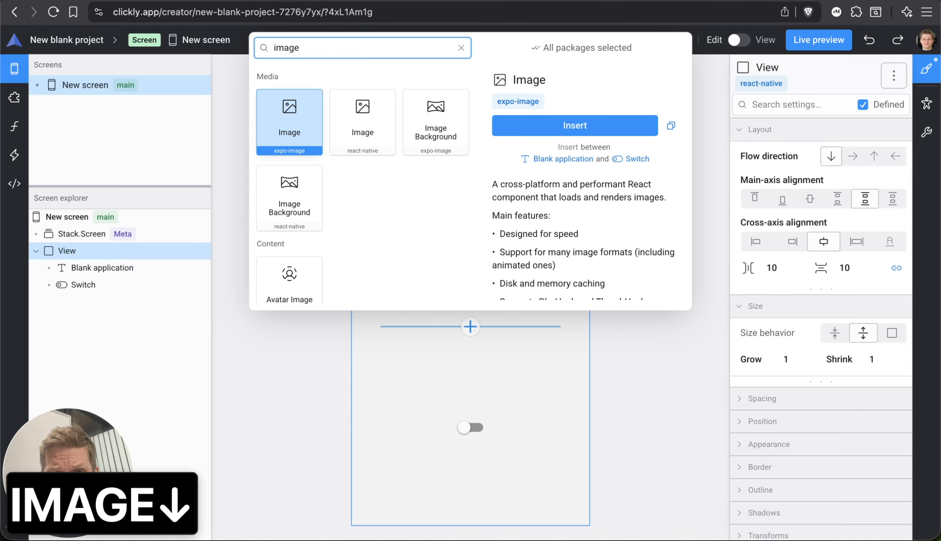
pyautogui.press('Right')
pyautogui.press('Left')
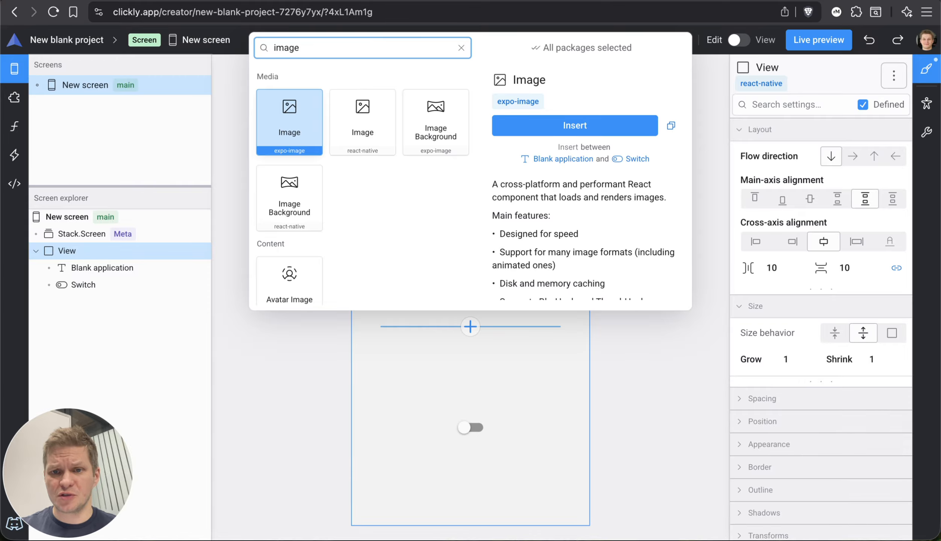
pyautogui.press('Right')
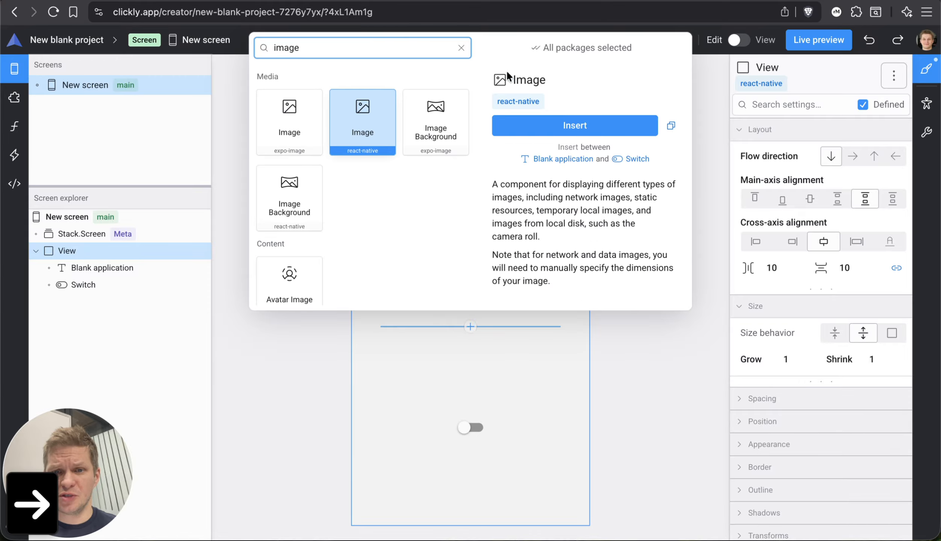
pyautogui.click(460, 47)
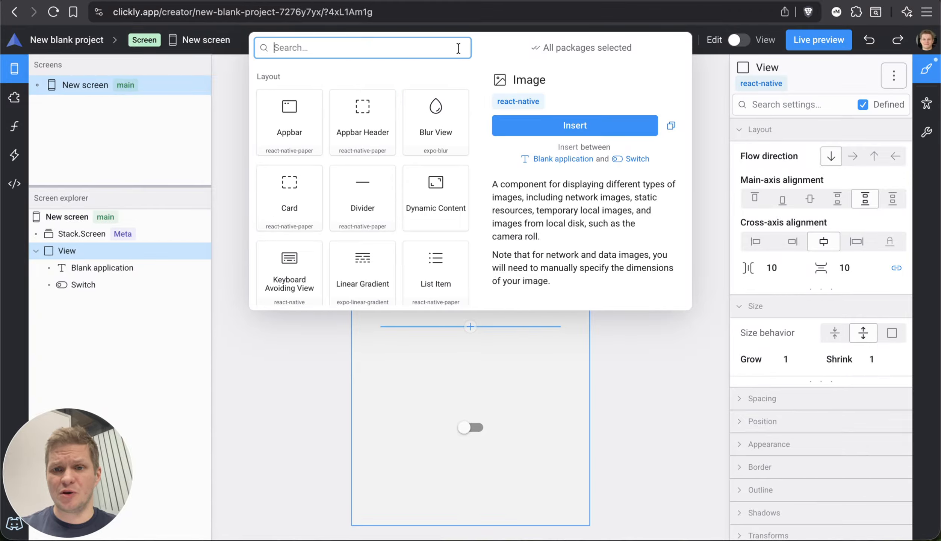
# - Exclude the react-native-paper package from the component filter and browse the remaining components
pyautogui.click(565, 48)
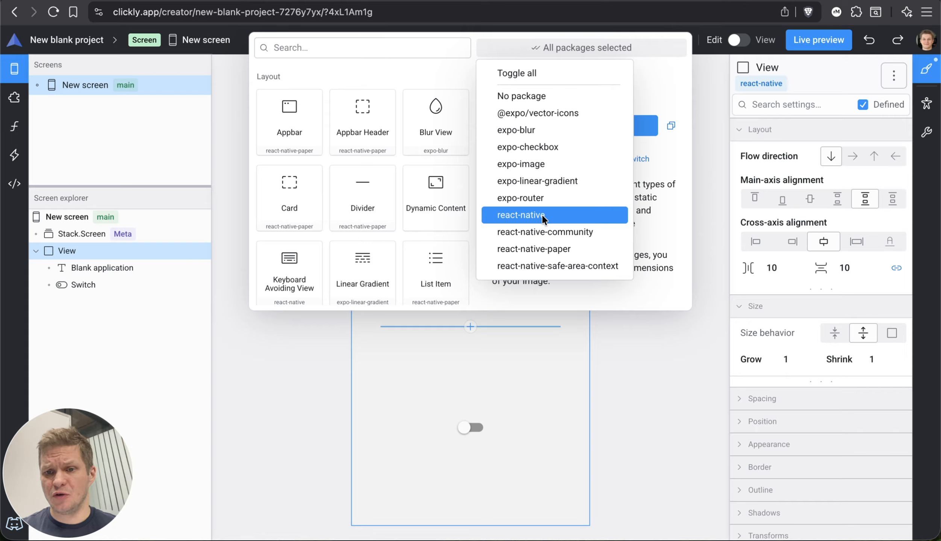
pyautogui.click(521, 70)
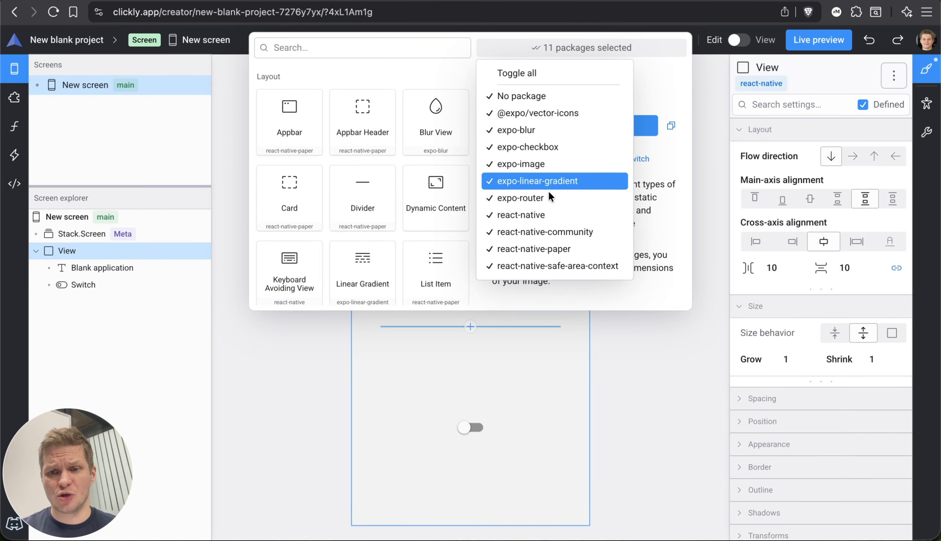
pyautogui.click(525, 249)
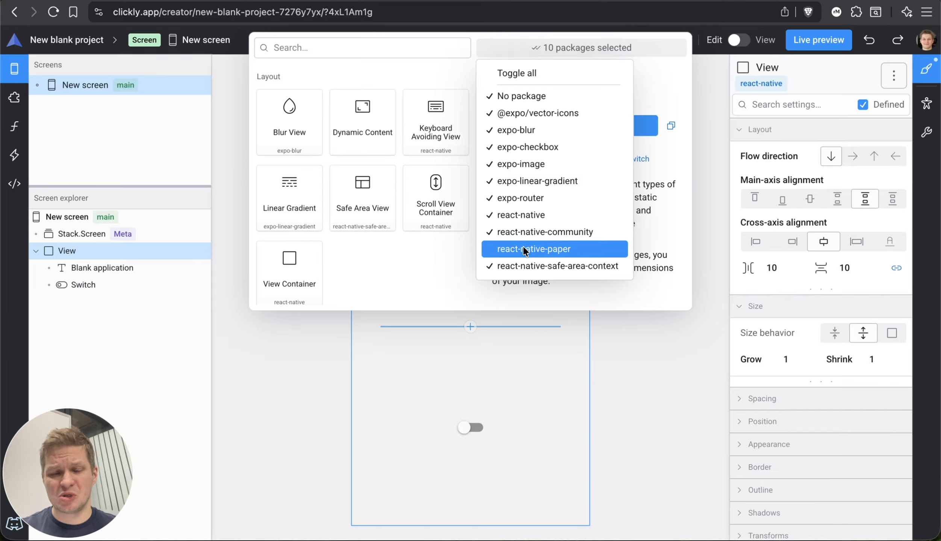
pyautogui.click(441, 268)
pyautogui.scroll(-15, 436, 225)
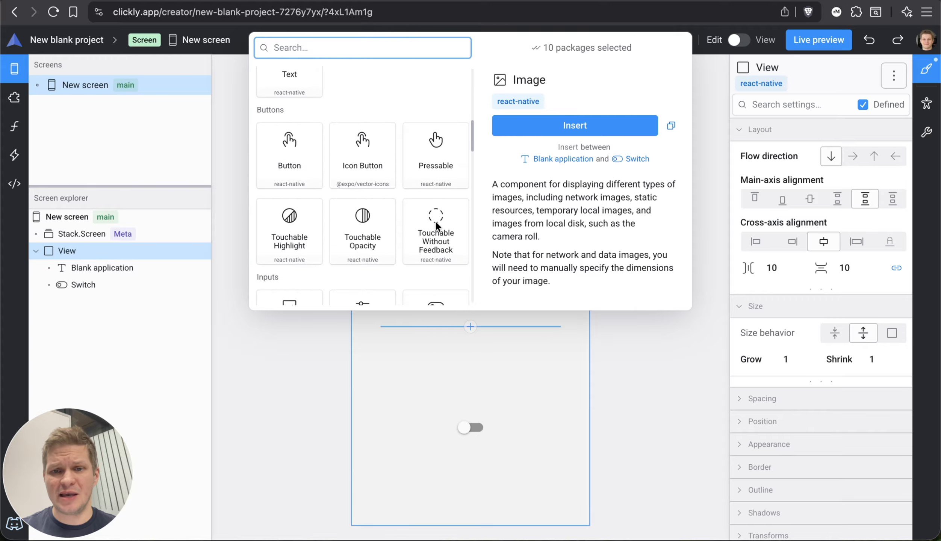
pyautogui.scroll(10, 434, 220)
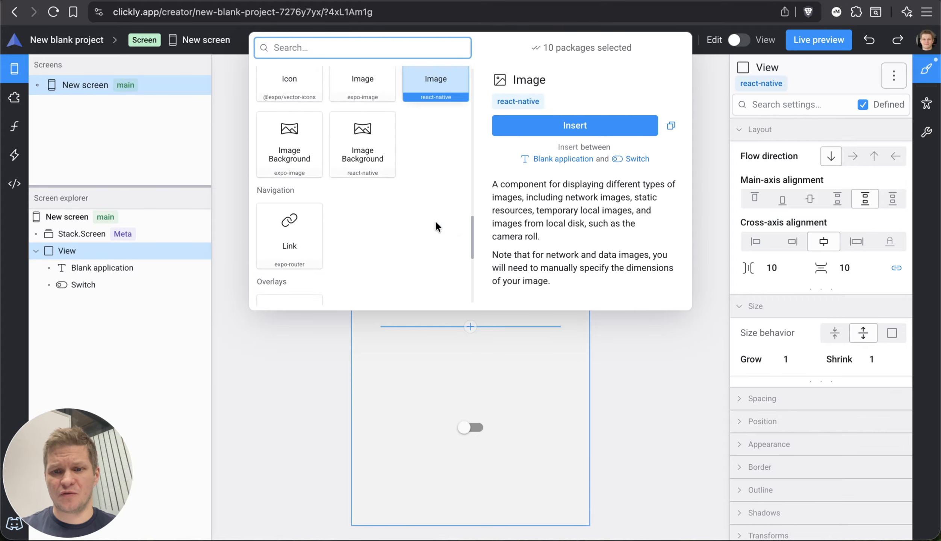
# - Filter the component list to the react-native package only and browse its components
pyautogui.click(561, 54)
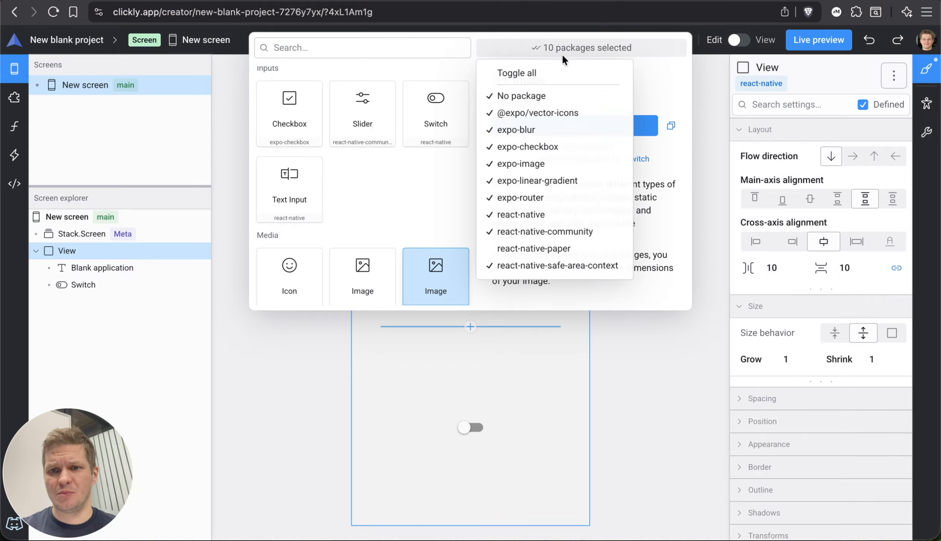
pyautogui.click(520, 73)
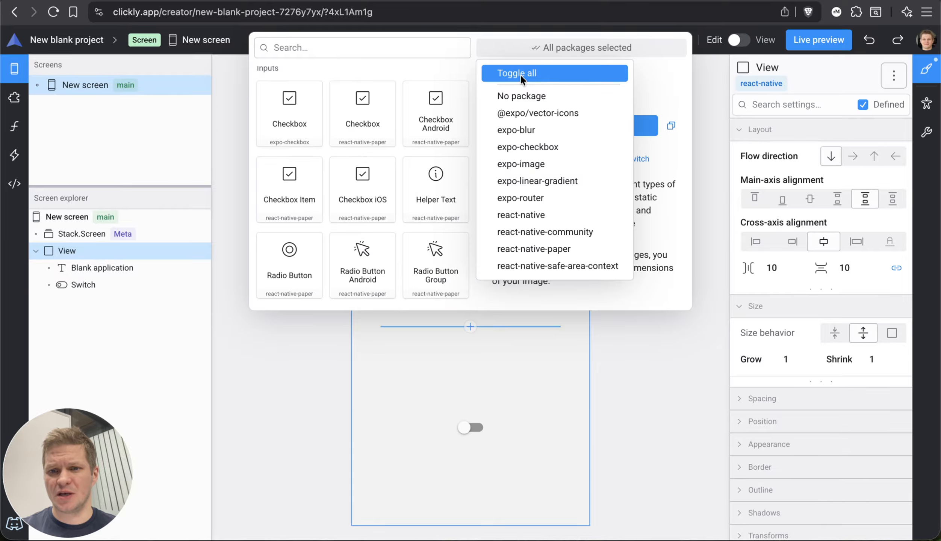
pyautogui.click(535, 217)
pyautogui.click(444, 194)
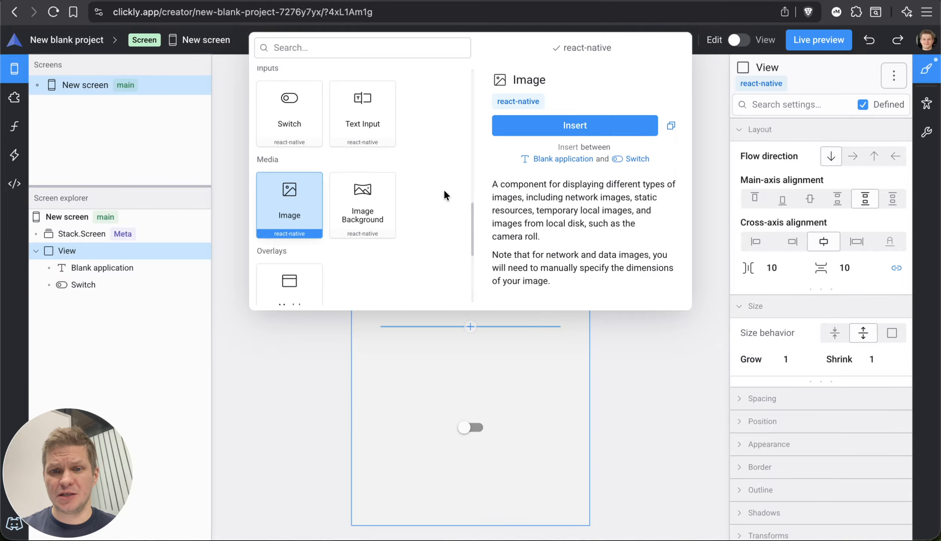
pyautogui.scroll(-10, 451, 168)
pyautogui.scroll(5, 451, 168)
pyautogui.scroll(-9, 450, 167)
pyautogui.scroll(2, 450, 168)
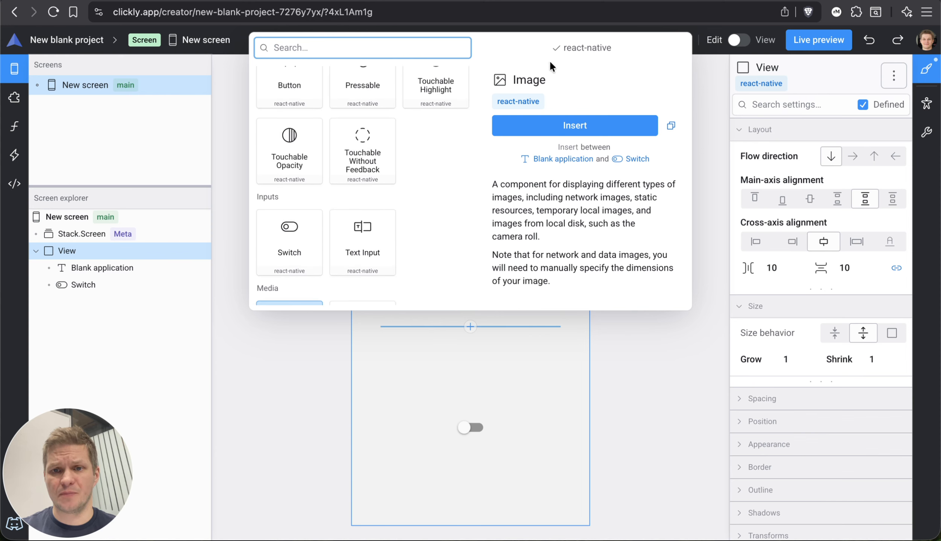
# - Reset the component package filter to all packages and close the filter list
pyautogui.click(575, 46)
pyautogui.click(535, 73)
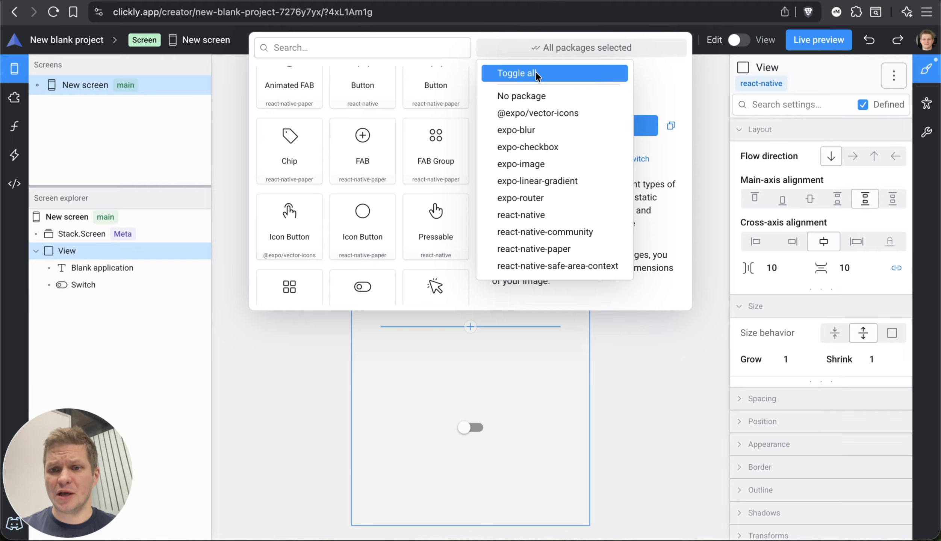
pyautogui.click(424, 48)
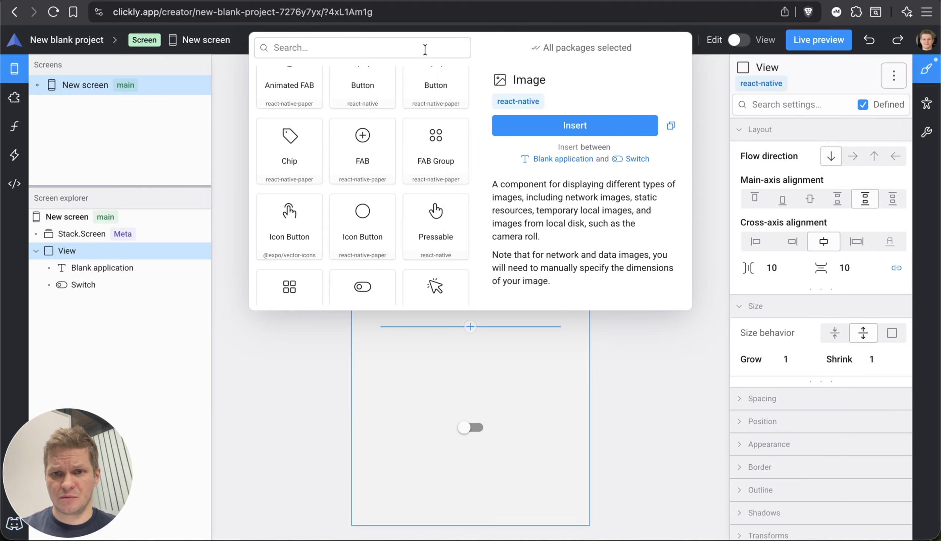
# - Search the components for "image" and insert the expo-image Image component between the Blank application text and the switch
pyautogui.write('image')
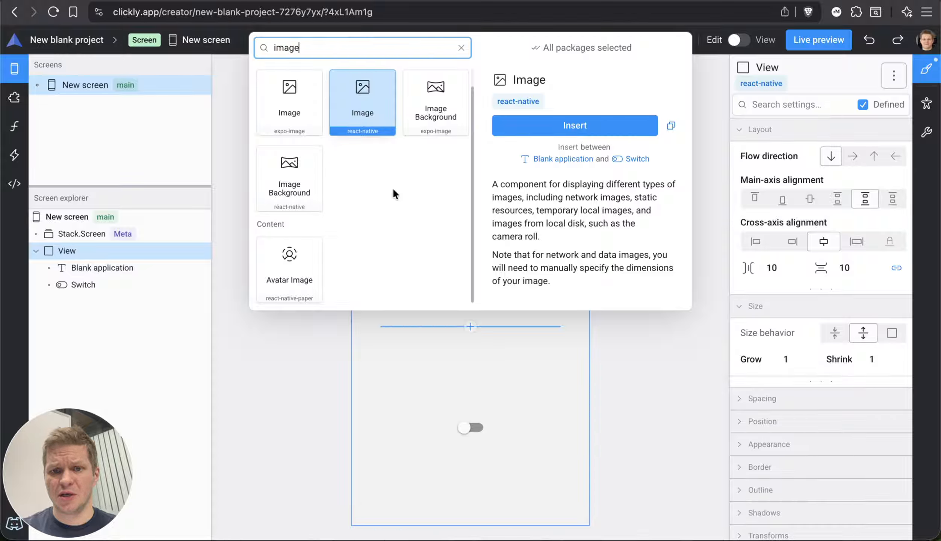
pyautogui.click(293, 111)
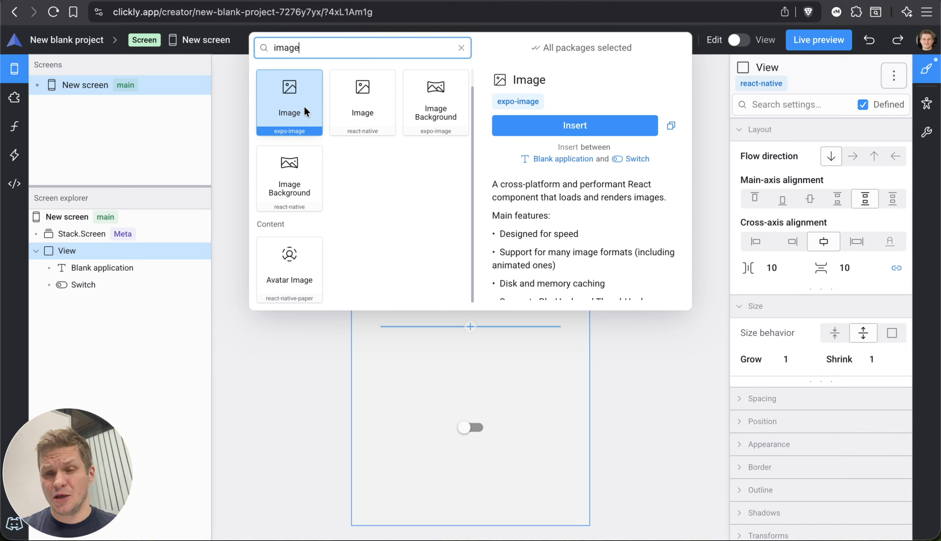
pyautogui.click(362, 107)
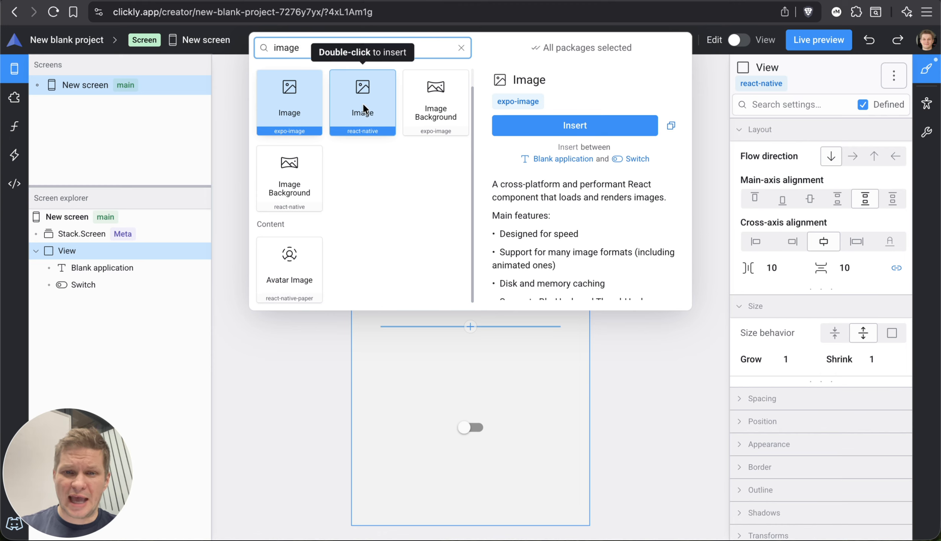
pyautogui.click(305, 112)
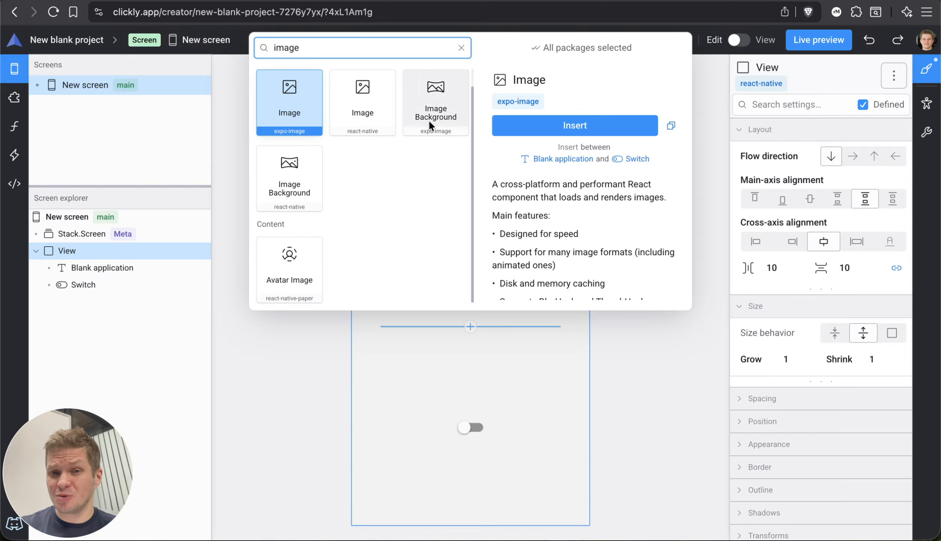
pyautogui.click(542, 123)
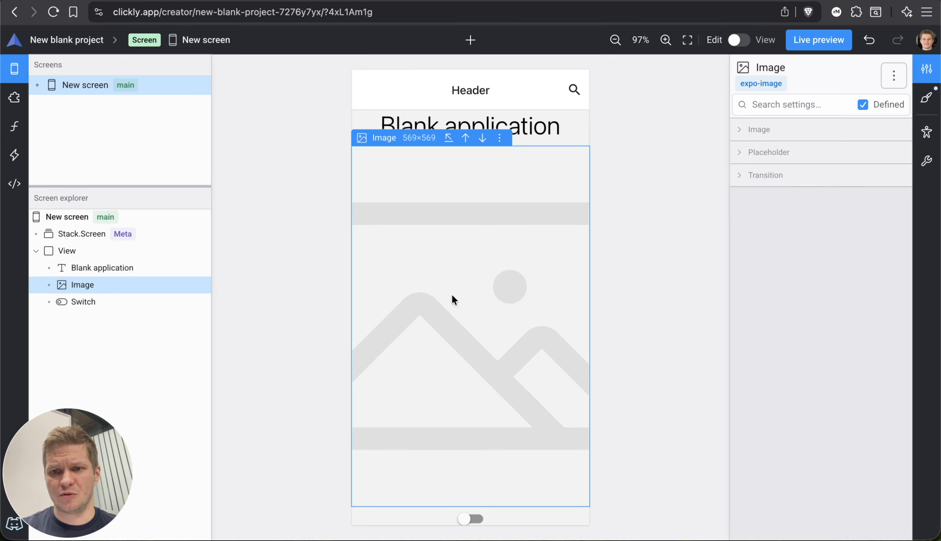
# - Expand the Image settings of the inserted expo-image component
pyautogui.click(797, 126)
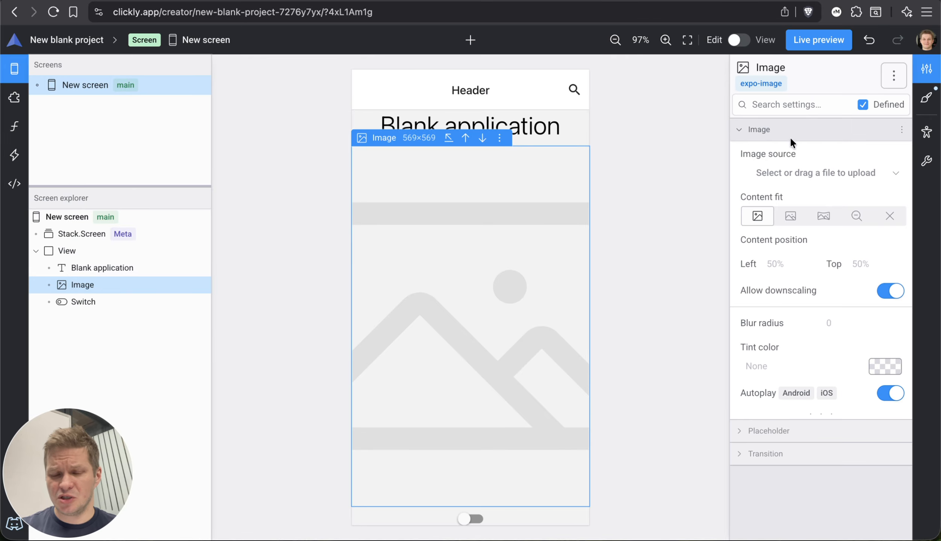